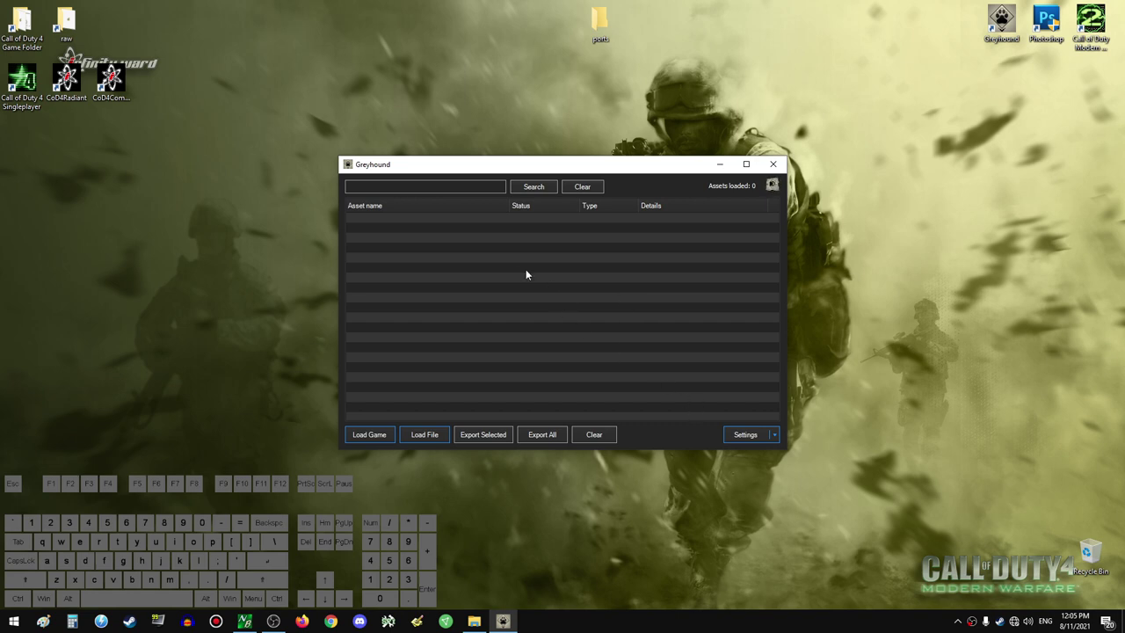
- Review Greyhound's model, animation, image and in-game loading settings, then close them
click(745, 435)
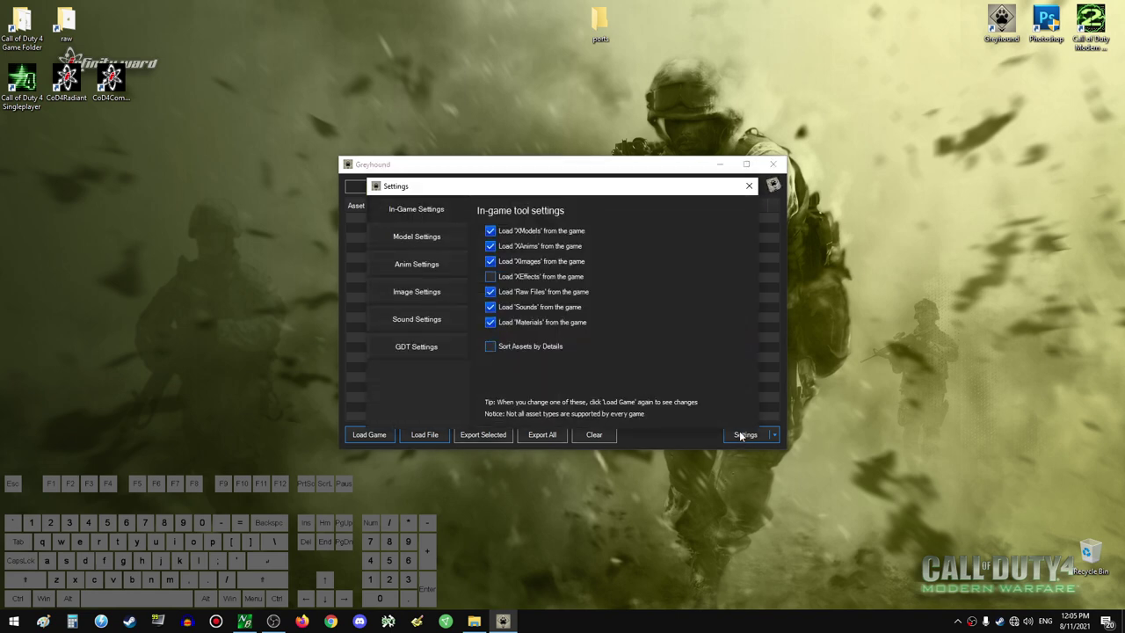
click(421, 233)
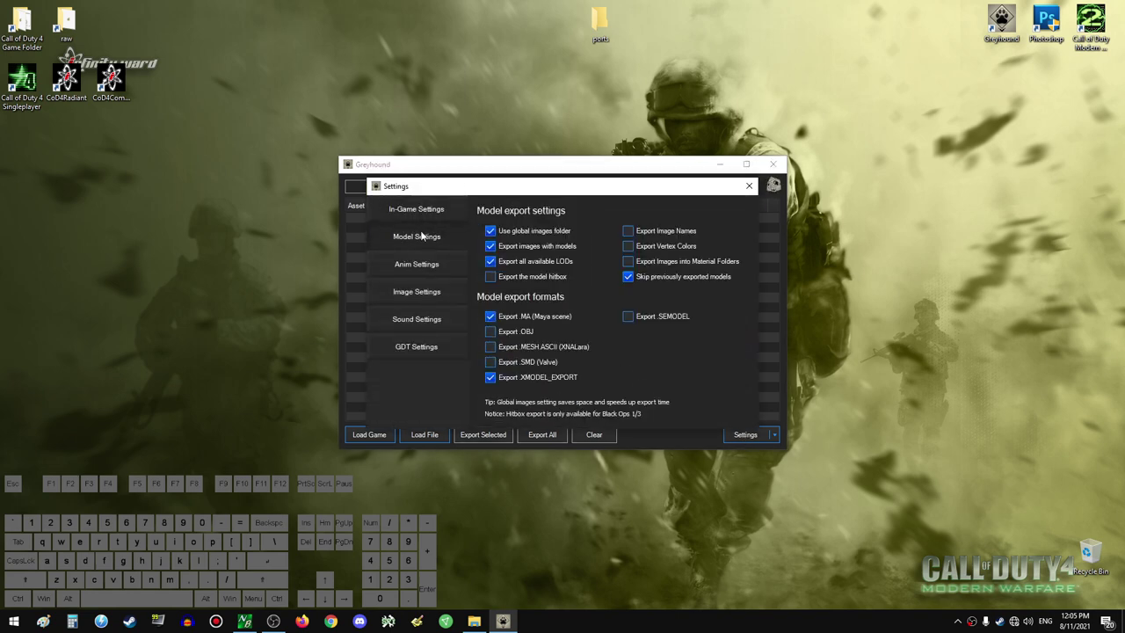
click(434, 265)
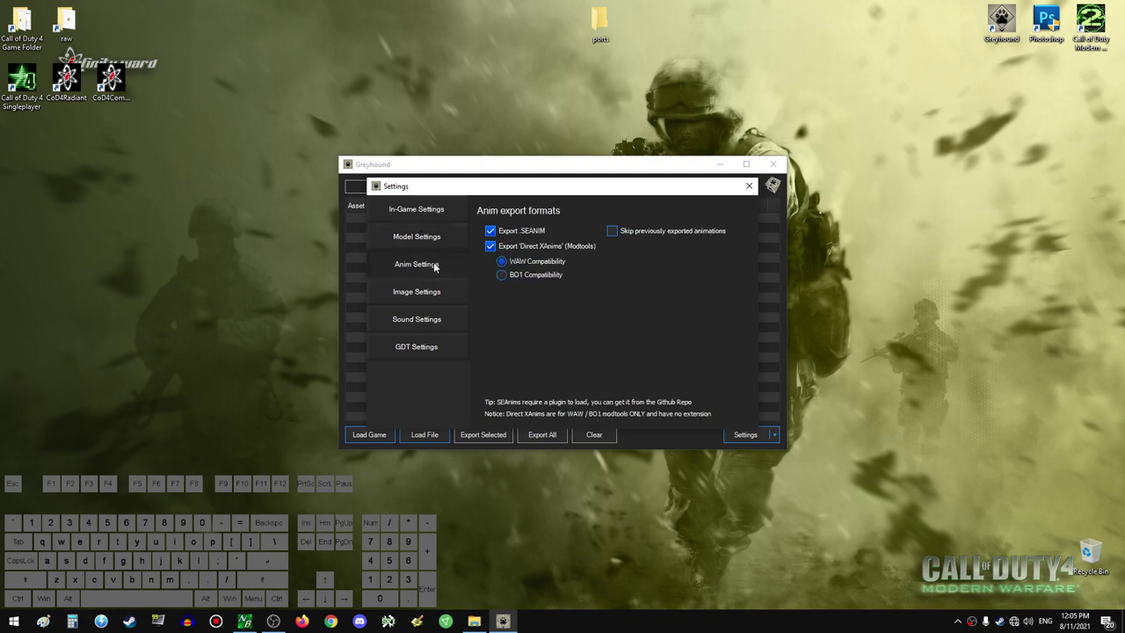
click(436, 291)
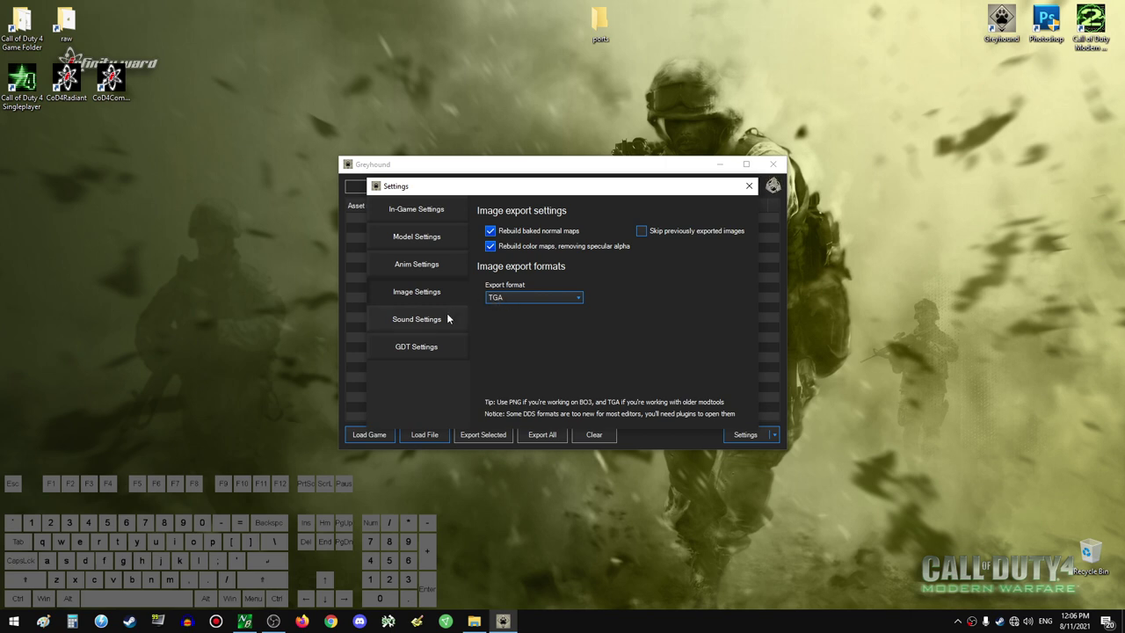
click(428, 215)
click(748, 186)
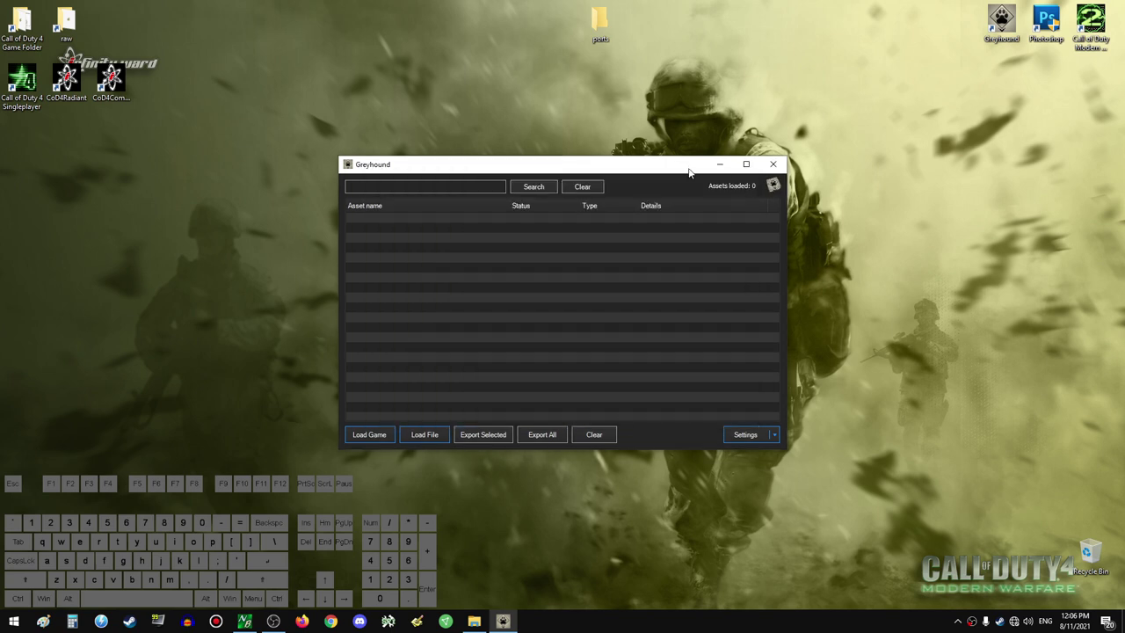
- Move the Greyhound window down to the right and launch Modern Warfare 2
drag(673, 170, 937, 267)
click(937, 267)
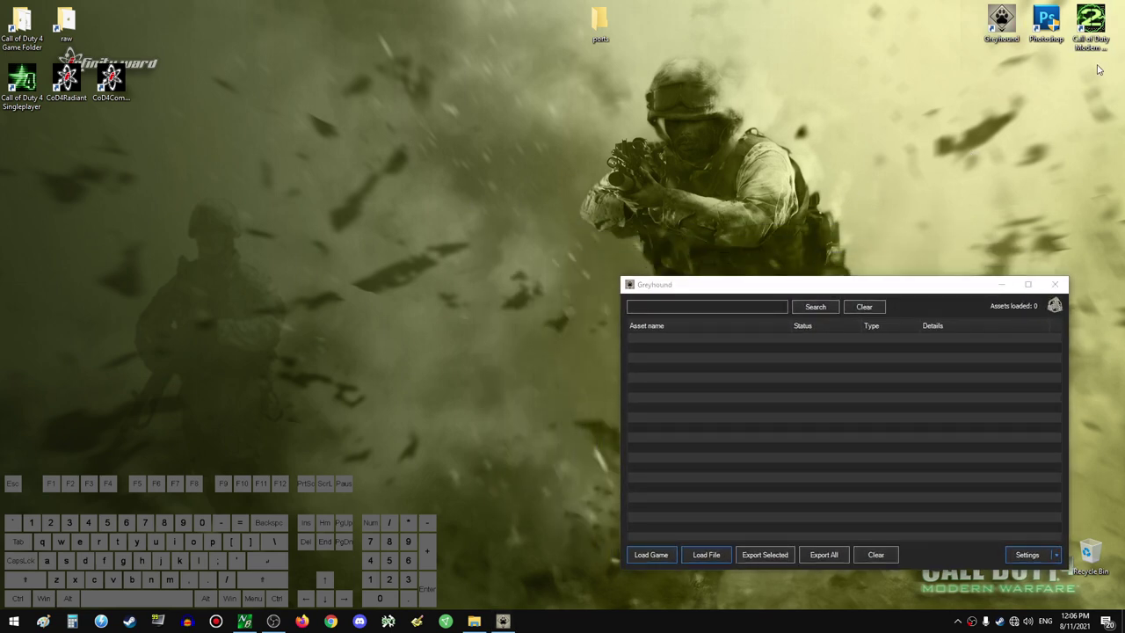
click(729, 429)
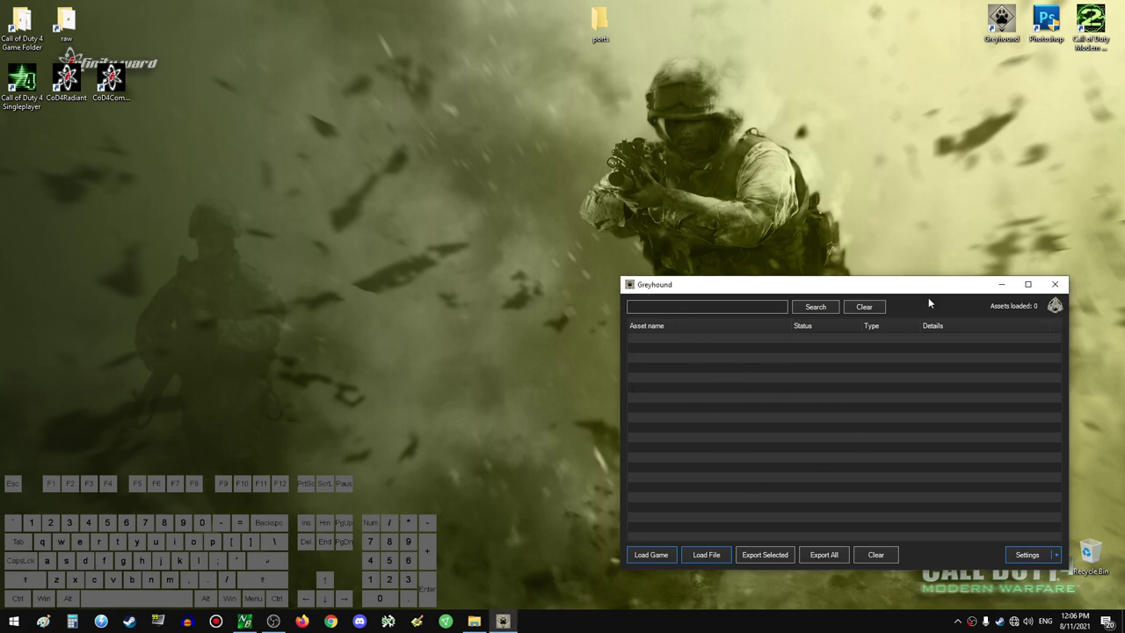
double_click(1089, 22)
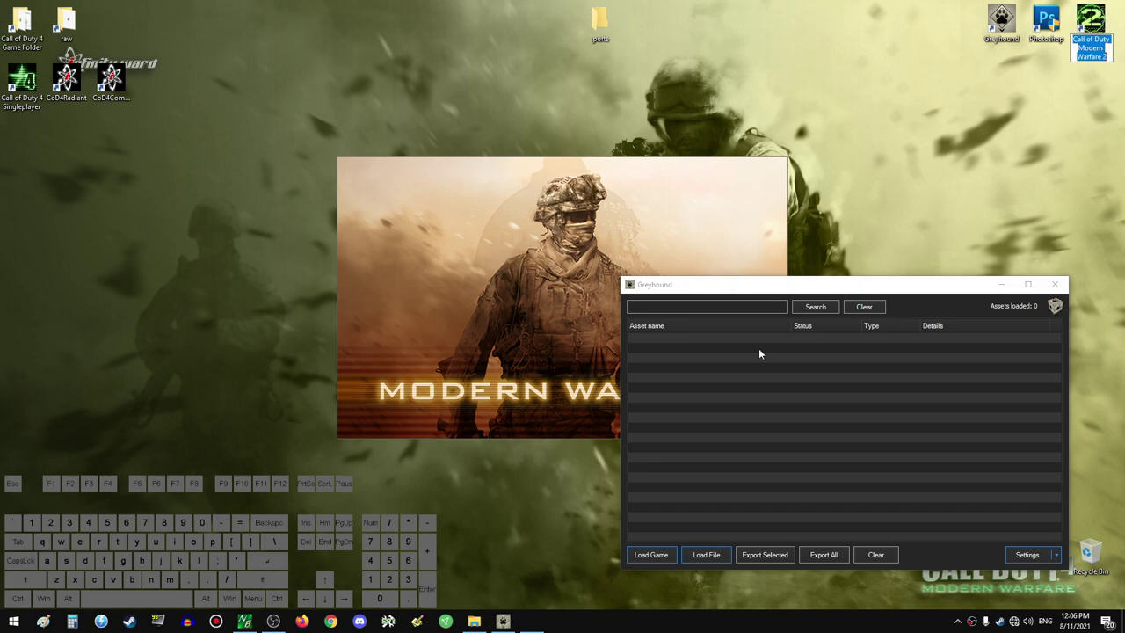
- Walk to the basketball hoop, pause the game, and place Greyhound over it
key(w)
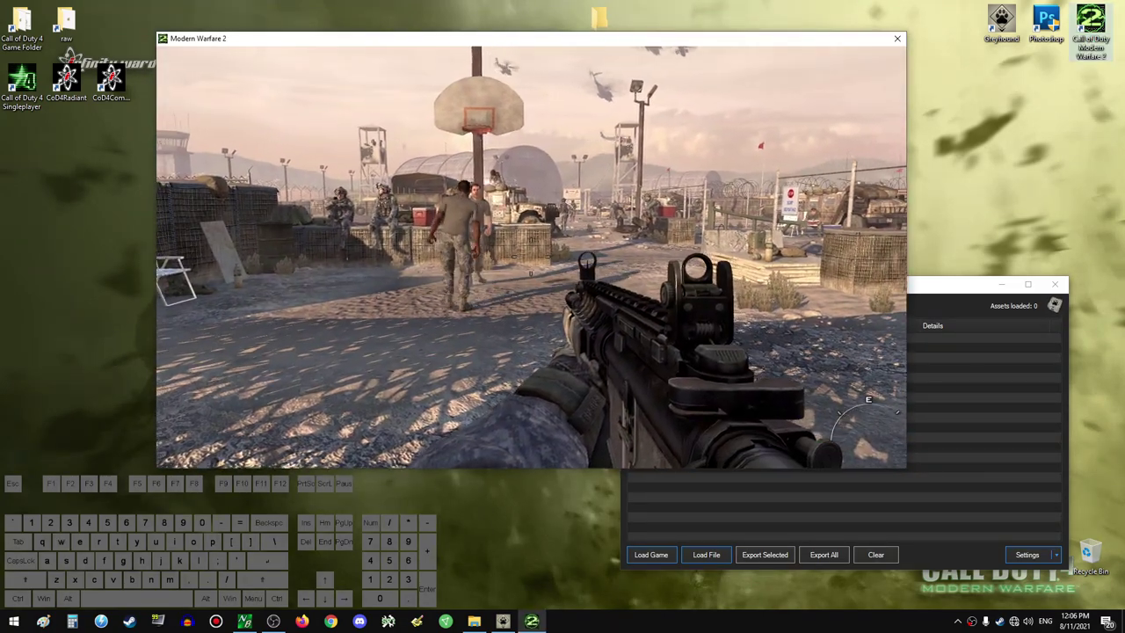
key(d)
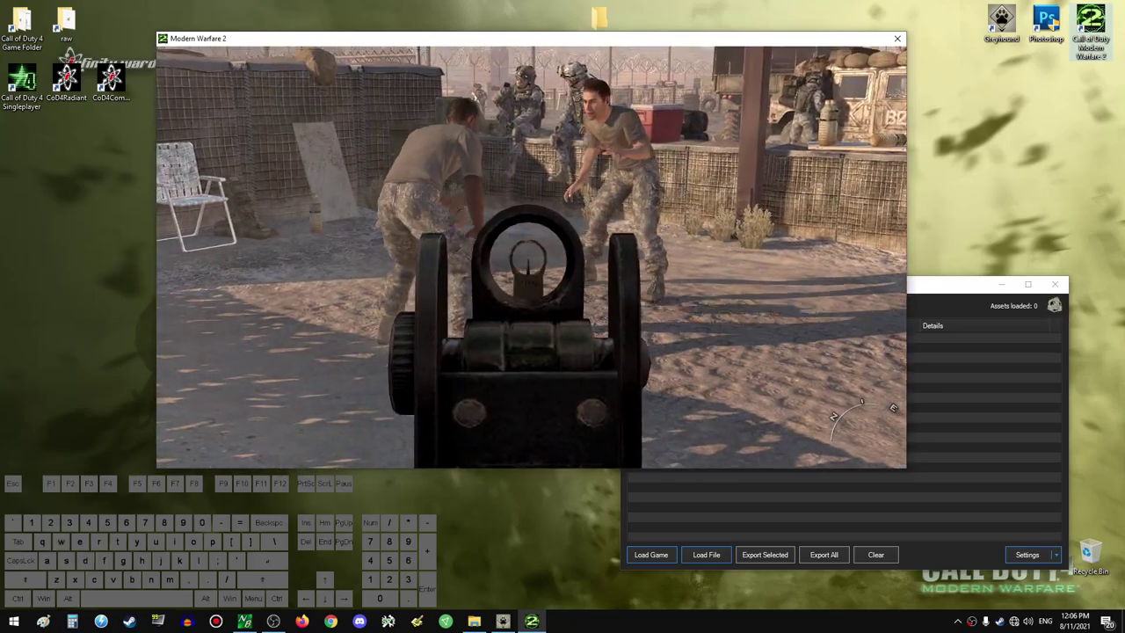
key(s)
key(a)
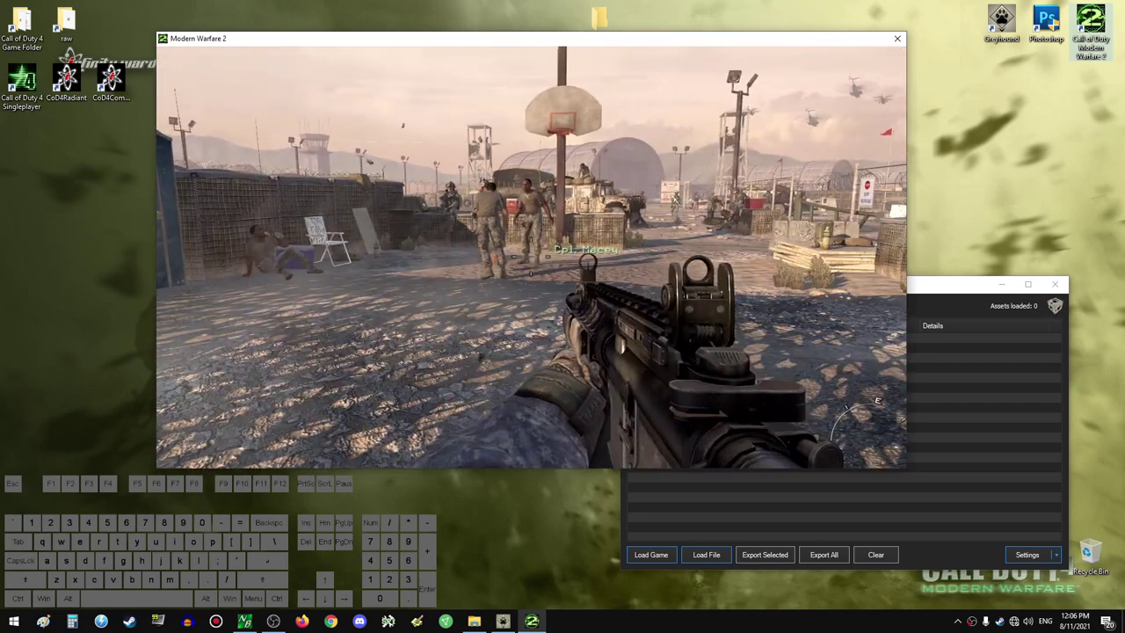
key(Escape)
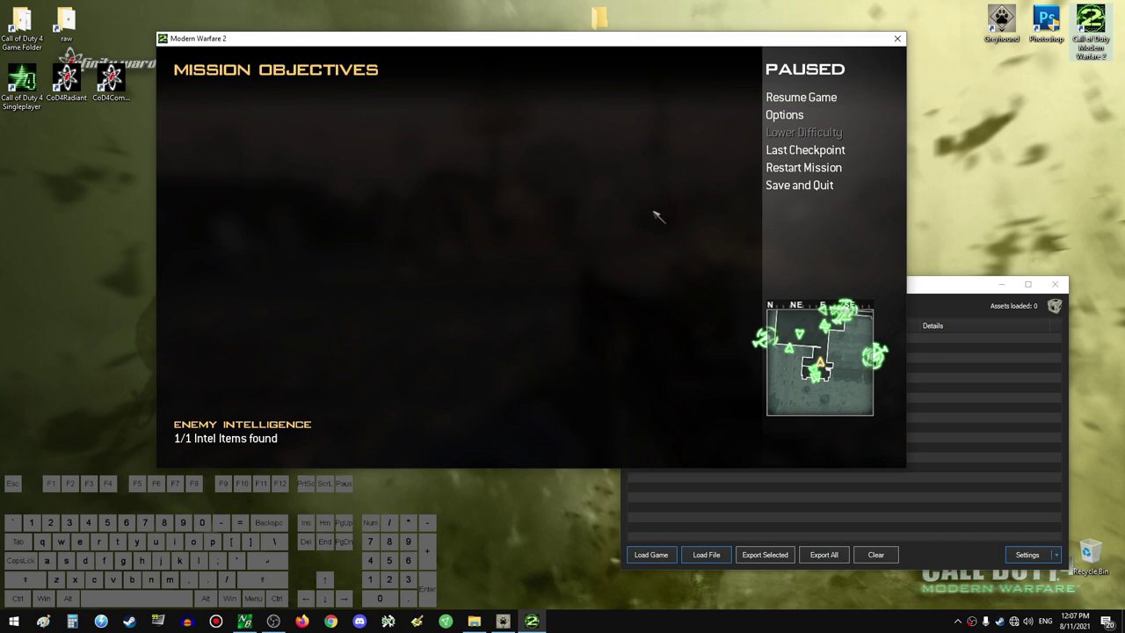
click(963, 395)
drag(717, 291, 604, 203)
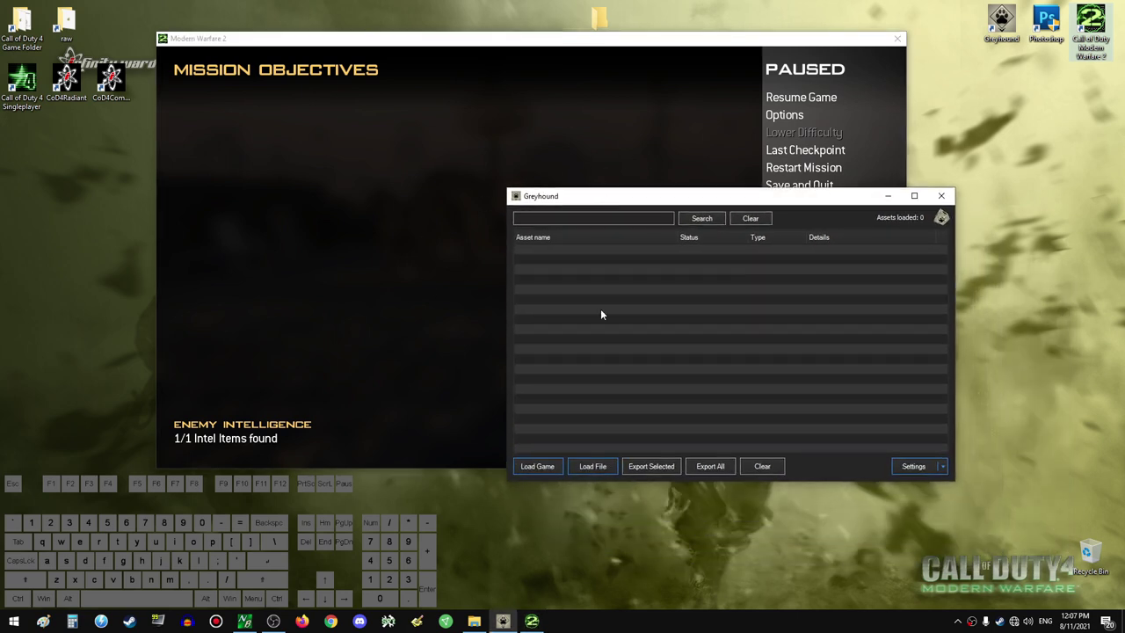
- Load the running game's 4165 assets into Greyhound and scroll through the list
click(528, 469)
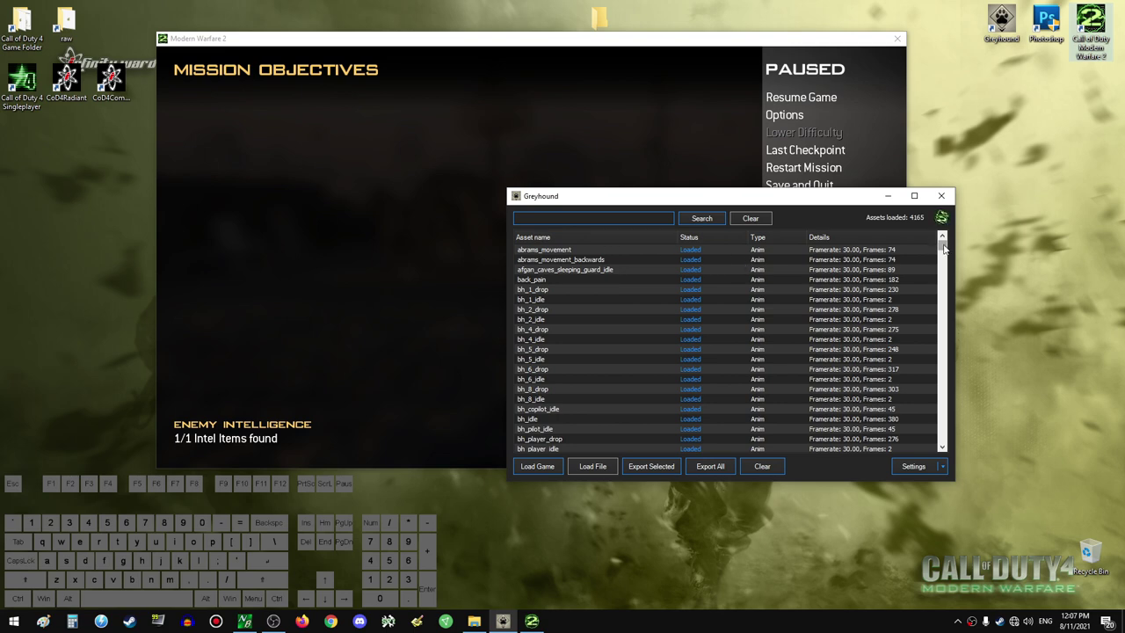
drag(942, 249, 916, 377)
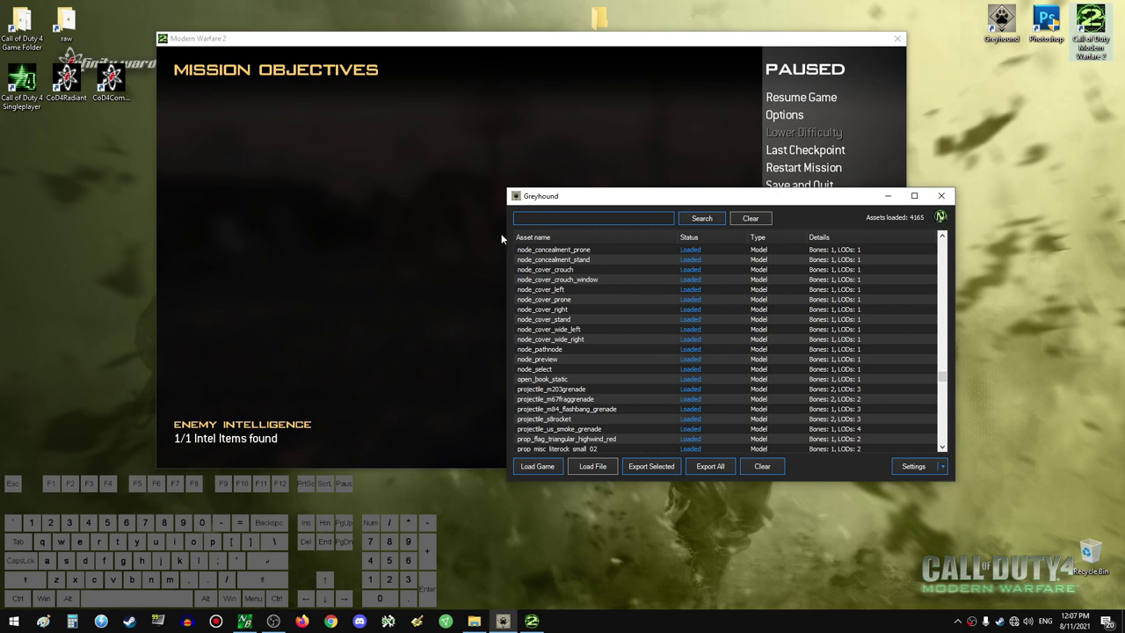
click(550, 220)
- Filter the assets by 'basketball', export the basketball model, and close Greyhound
text(basketball)
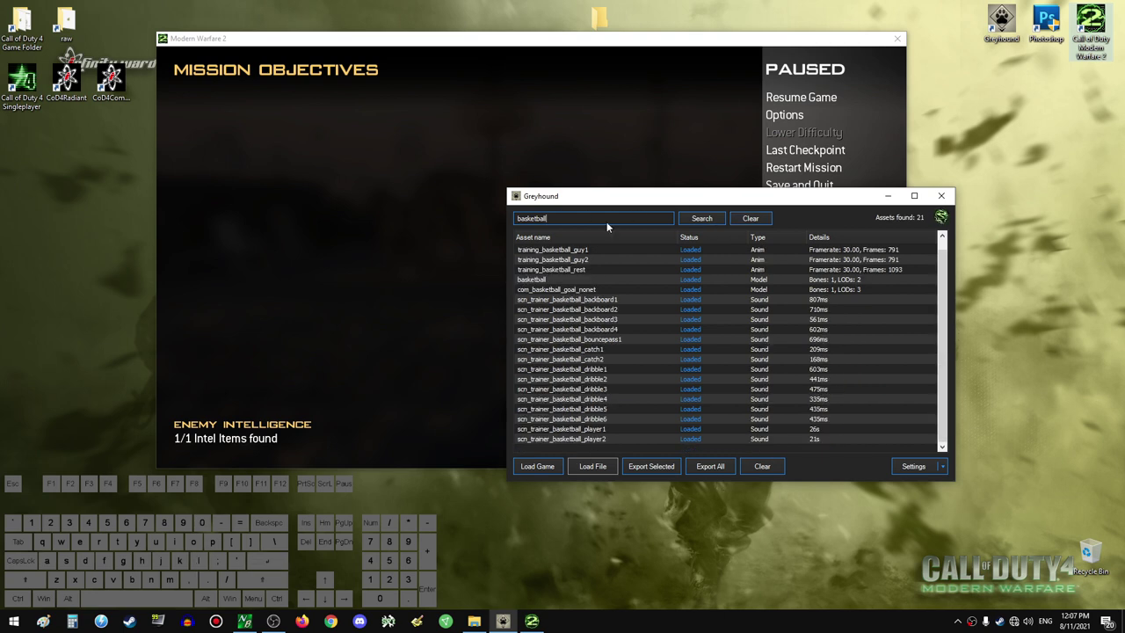
click(532, 280)
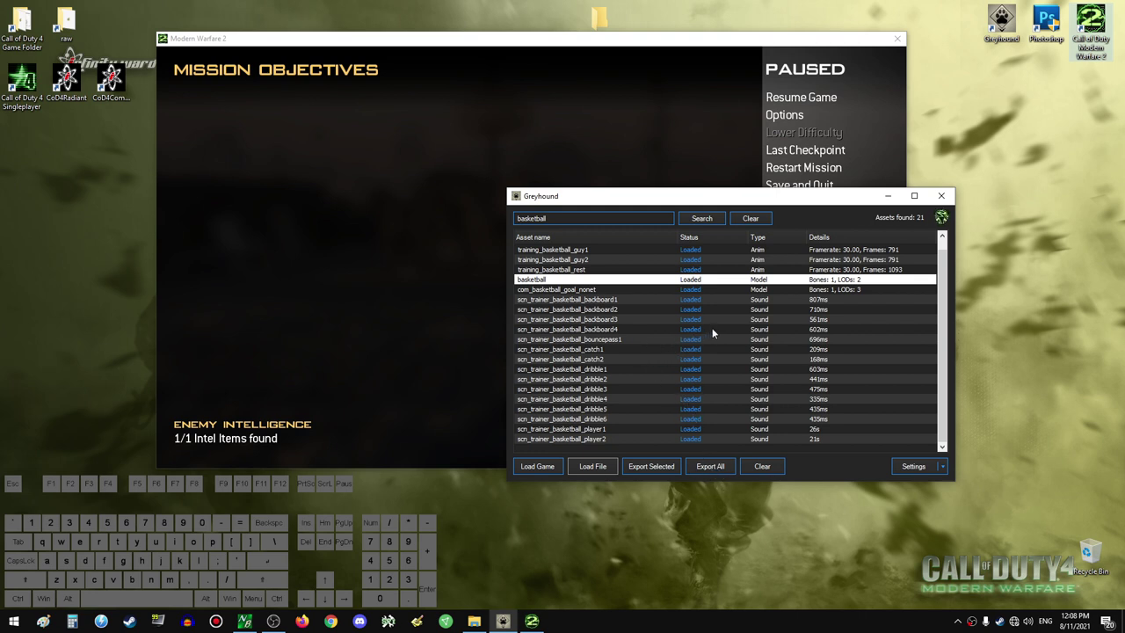
double_click(545, 281)
click(941, 196)
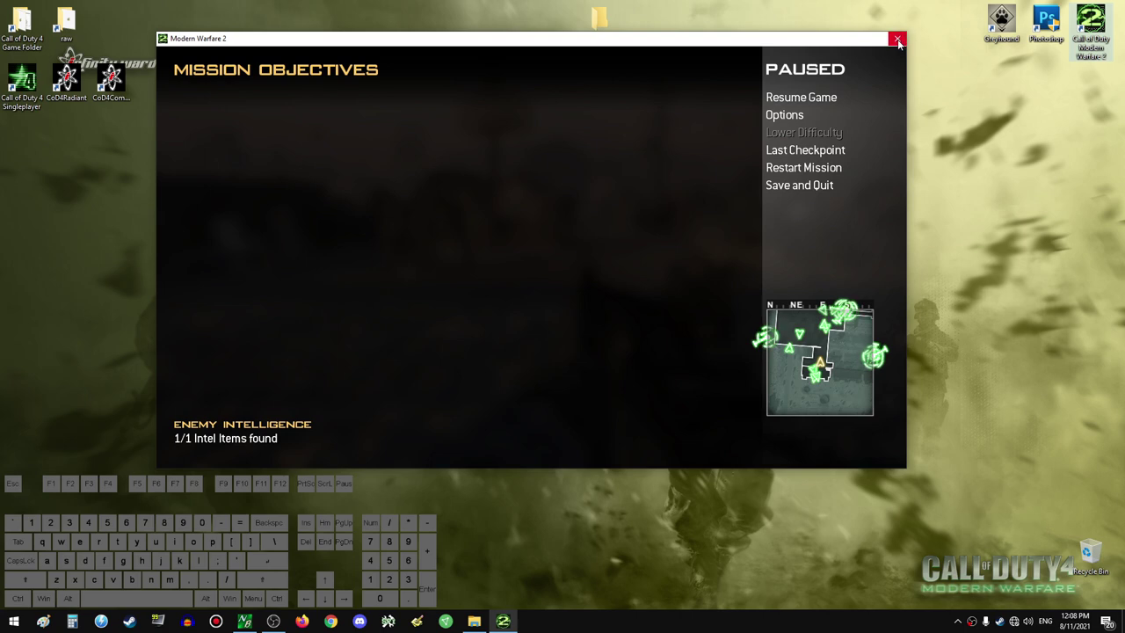
- Close Modern Warfare 2 and center the Greyhound folder window
click(897, 40)
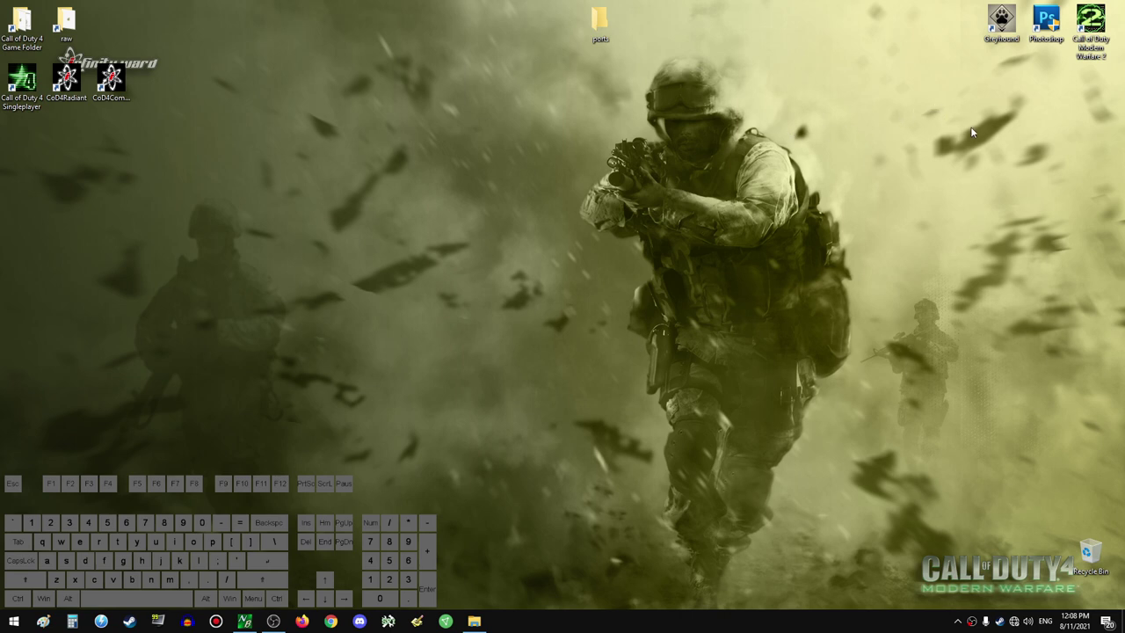
right_click(1004, 18)
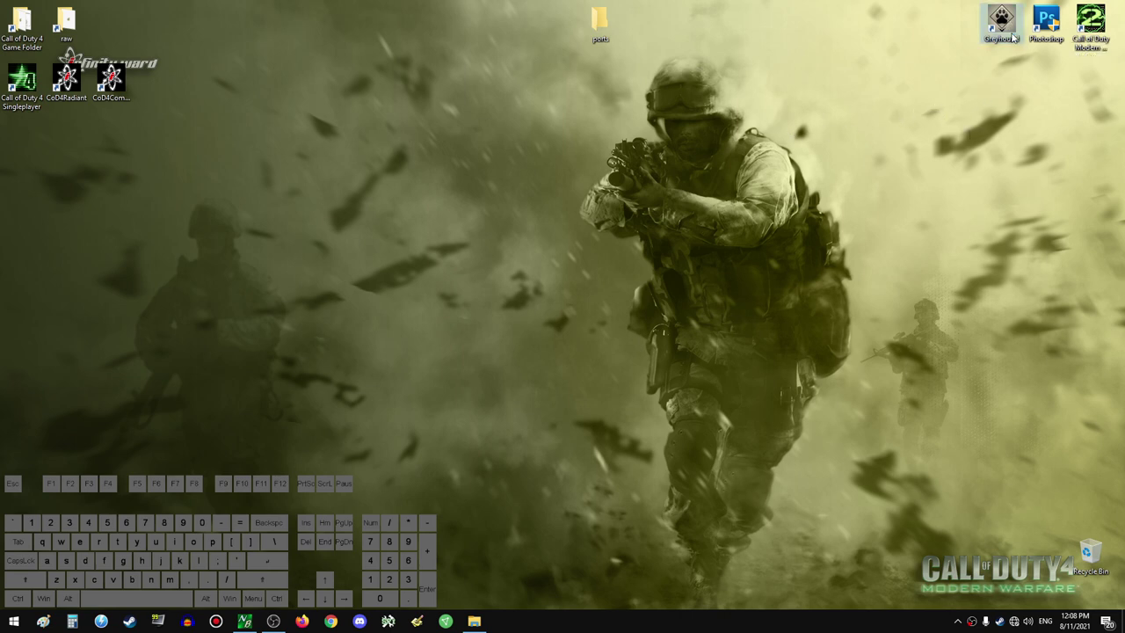
click(879, 132)
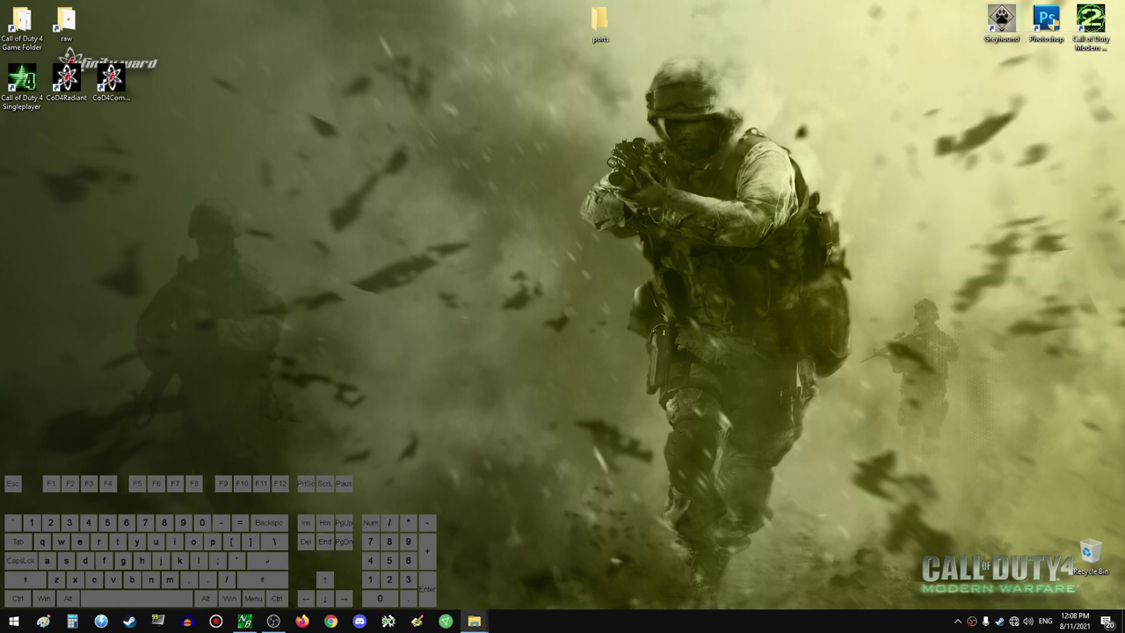
drag(1076, 38, 581, 58)
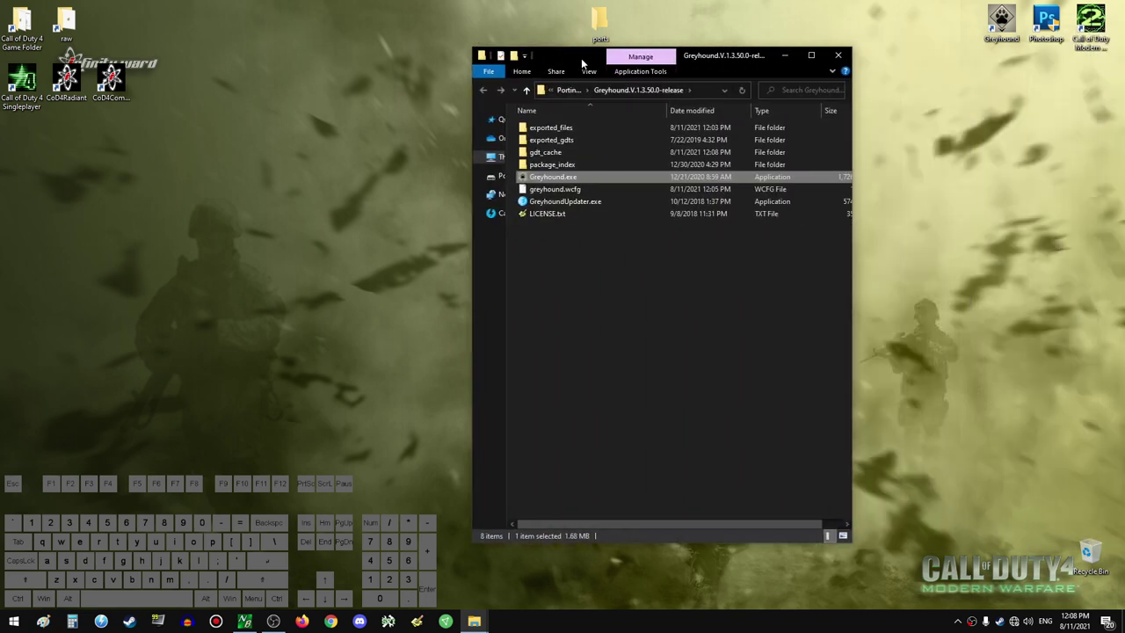
click(589, 285)
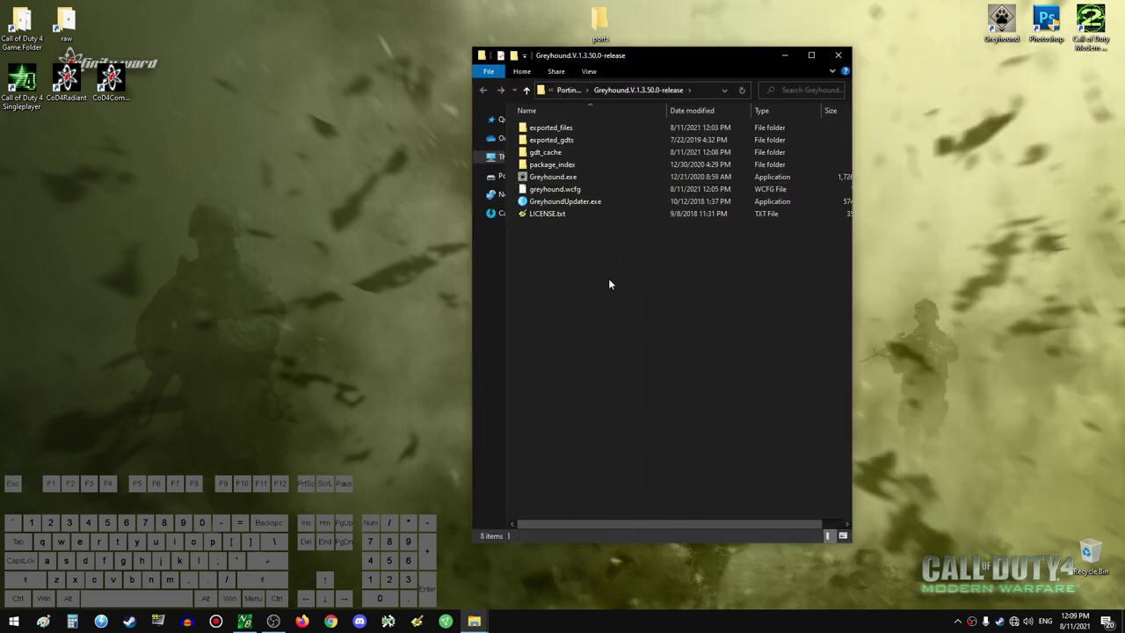
- Browse exported_files > modern_warfare_2 > xmodels > basketball, then return to xmodels
double_click(583, 127)
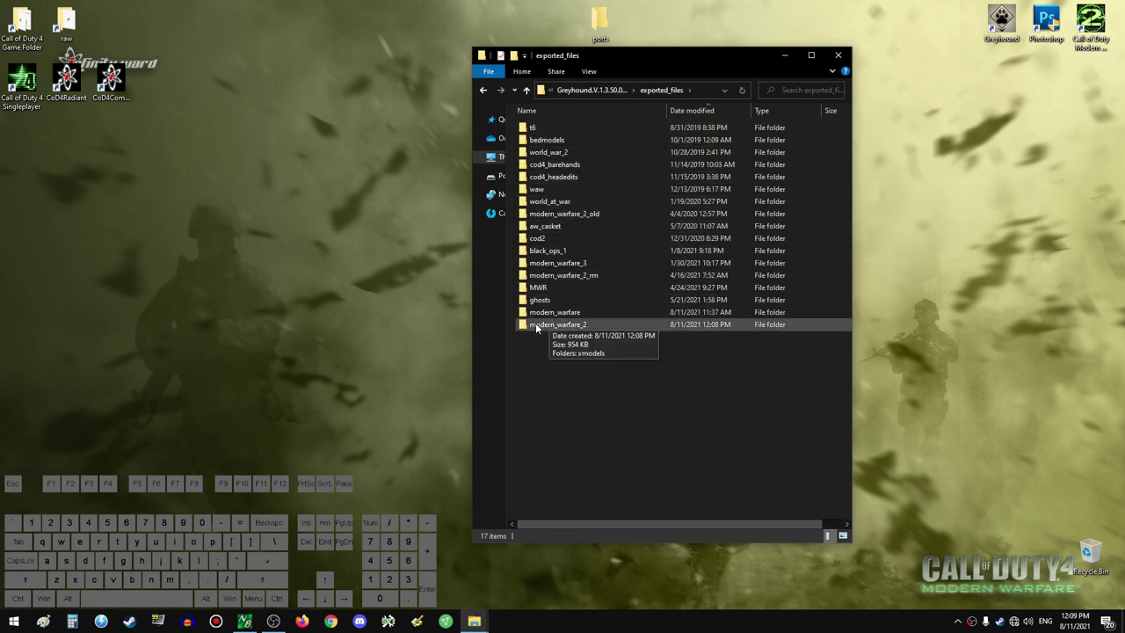
double_click(588, 325)
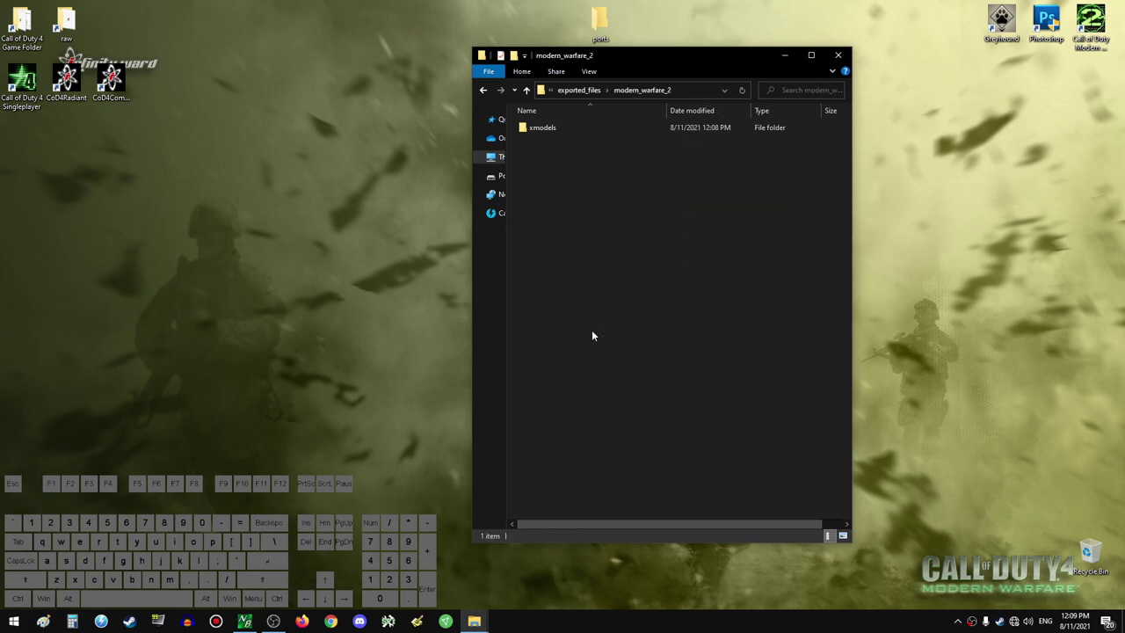
double_click(567, 127)
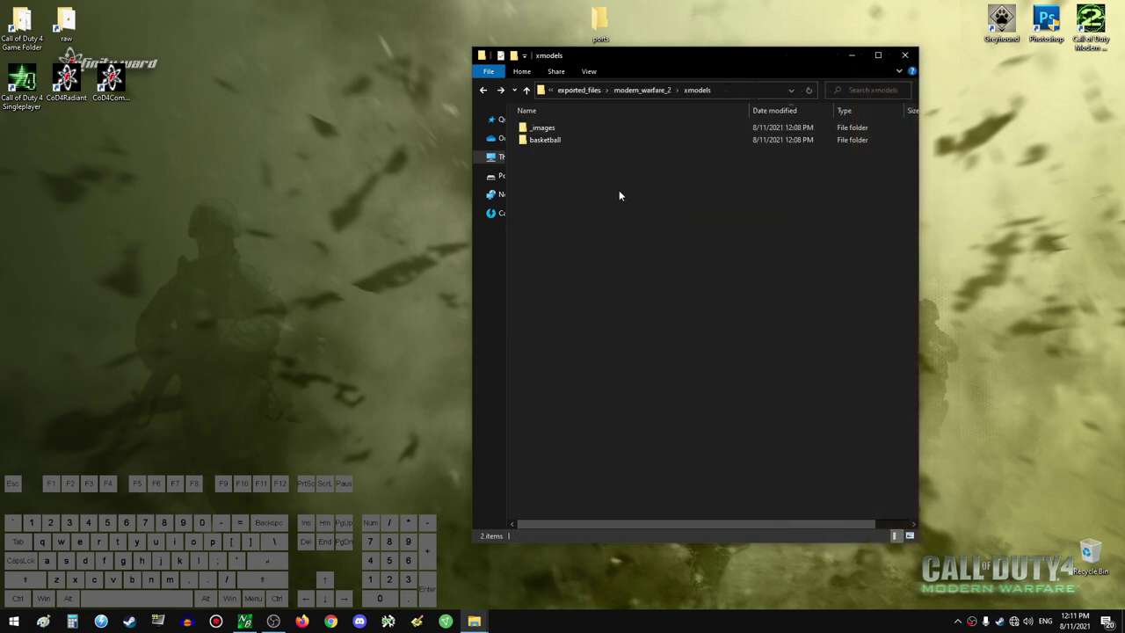
double_click(569, 139)
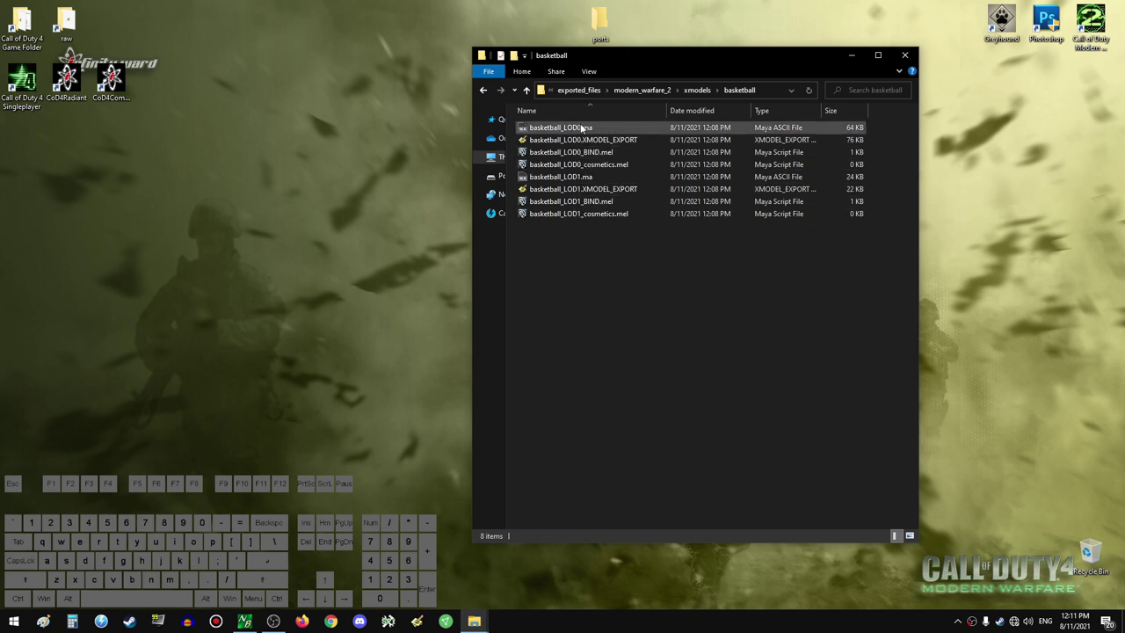
key(BackSpace)
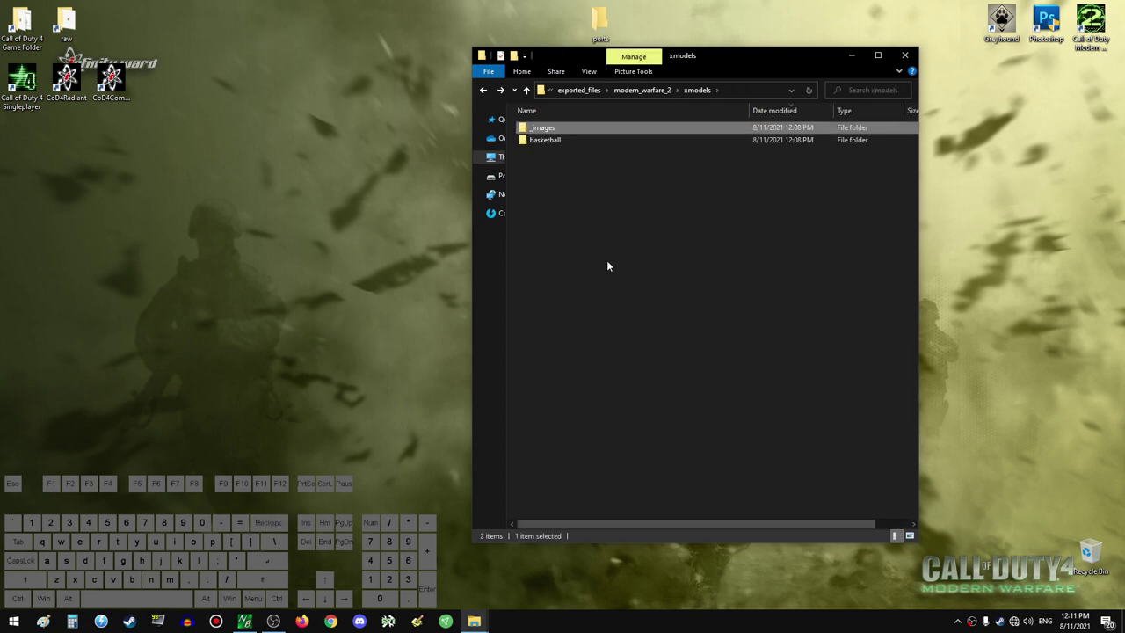
- In the _images folder, rename the ~mtl_basketball_spc texture to mtl_basketball_spc.tga
key(Return)
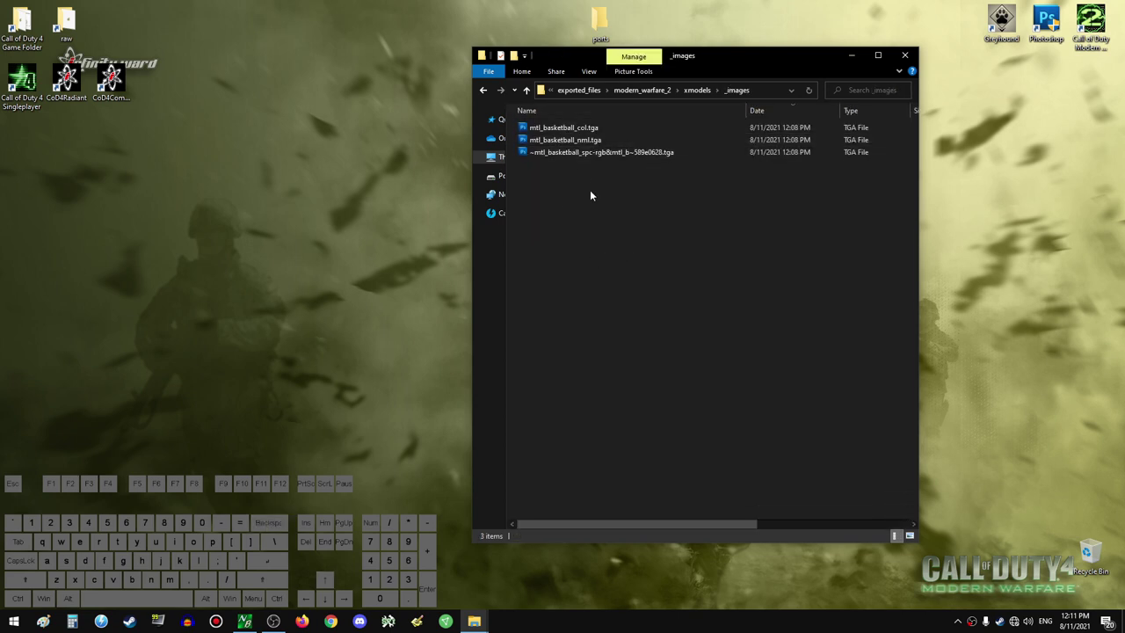
key(BackSpace)
key(BackSpace)
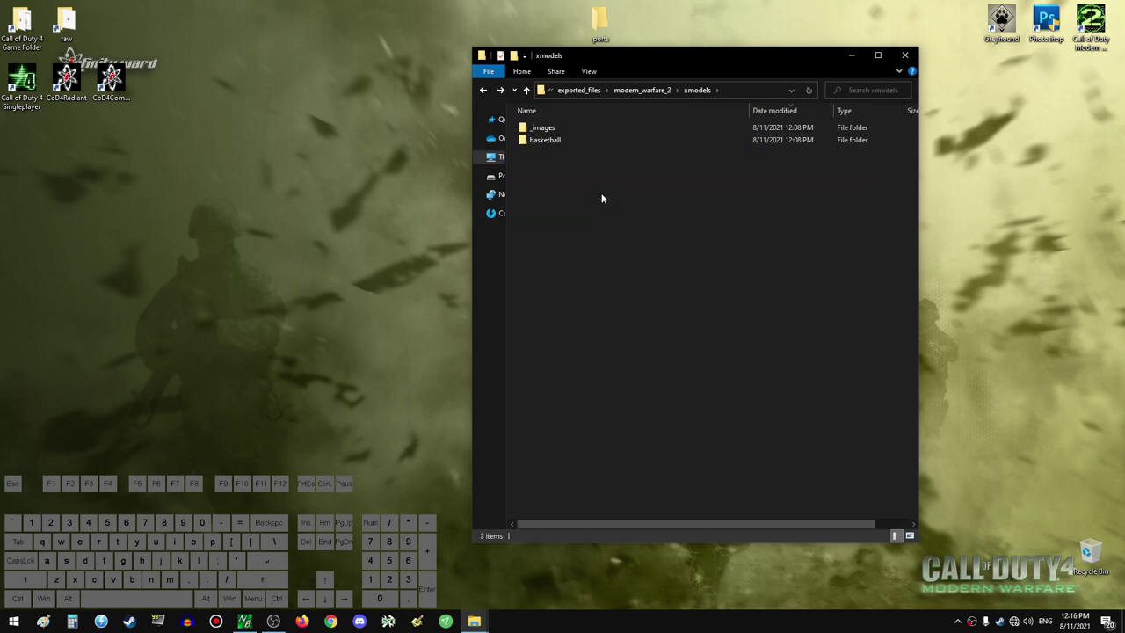
double_click(567, 130)
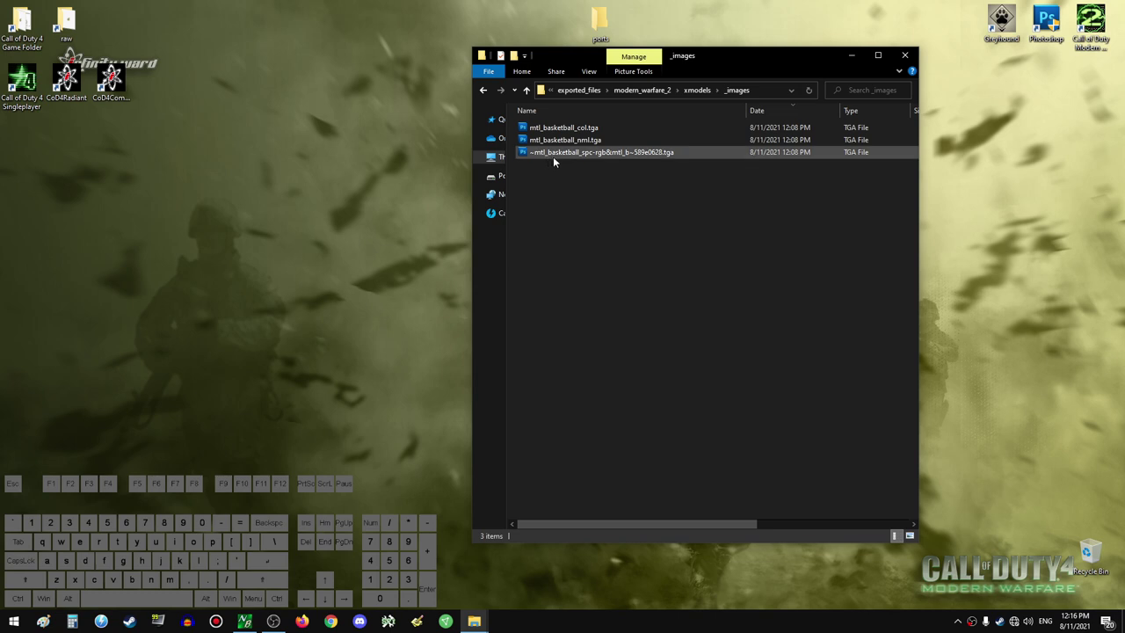
right_click(586, 155)
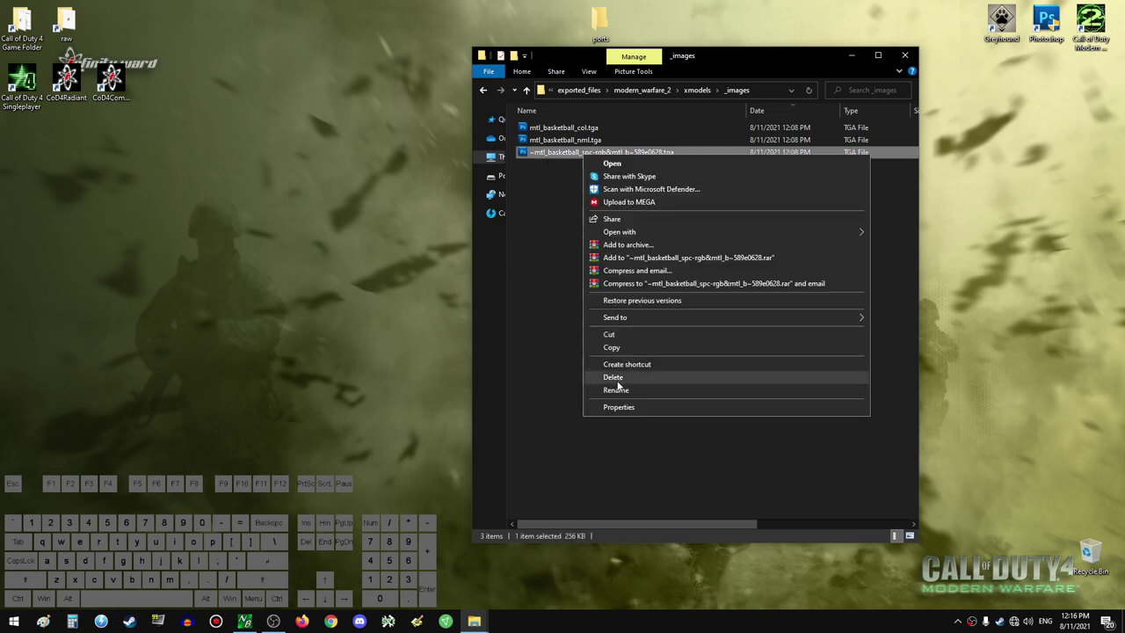
click(618, 387)
text(mtl_basketball_spc)
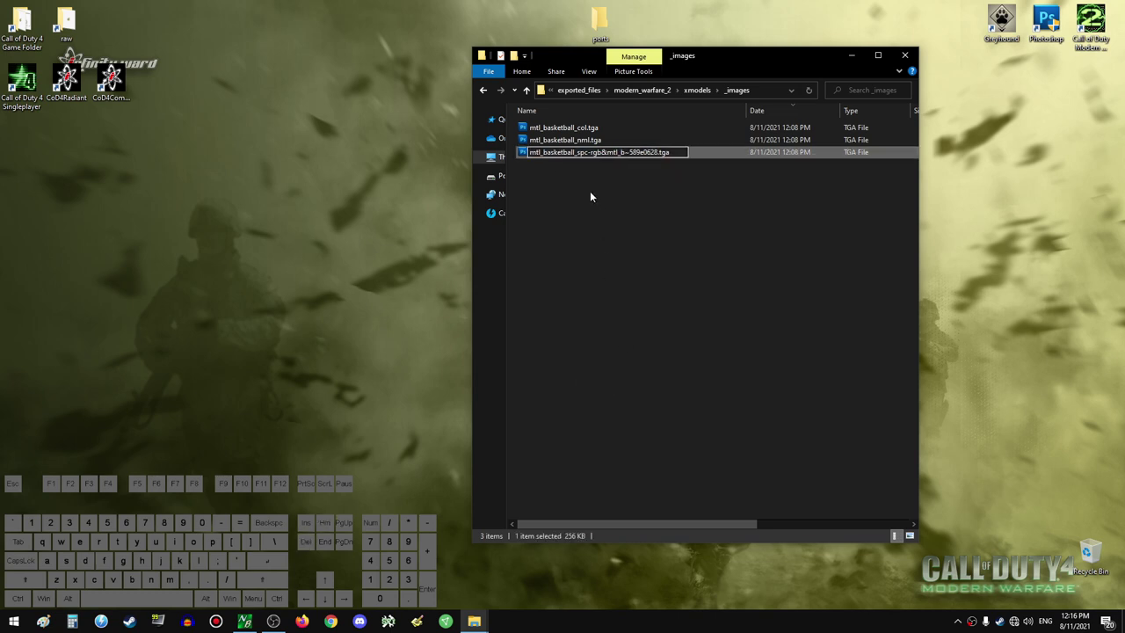
click(589, 190)
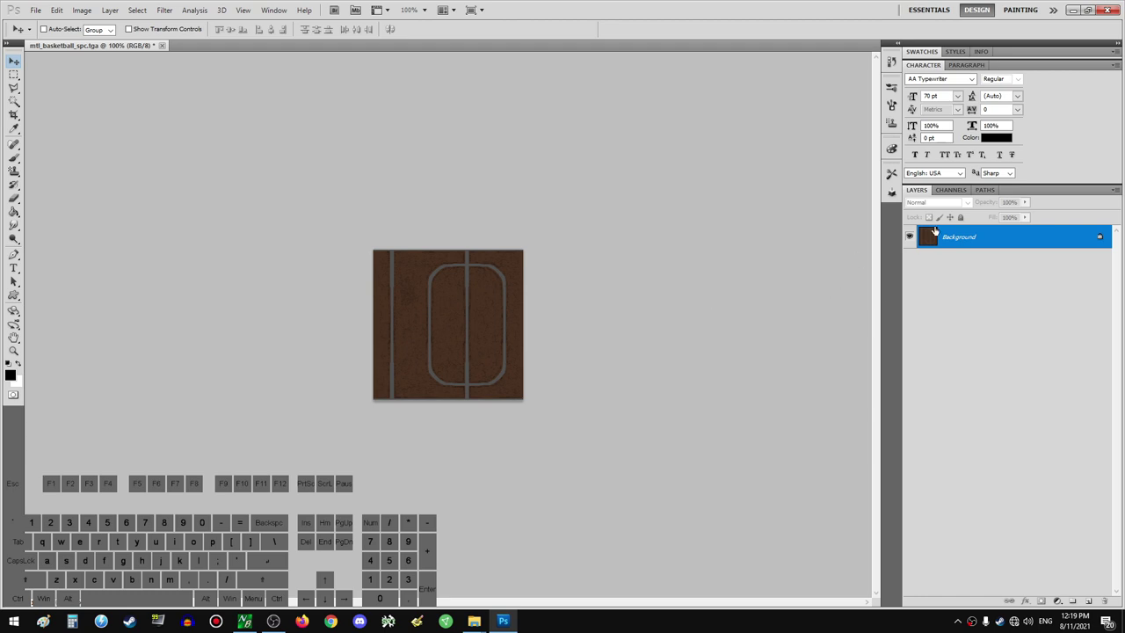
- Display only the Alpha 1 channel from the Channels list
click(949, 192)
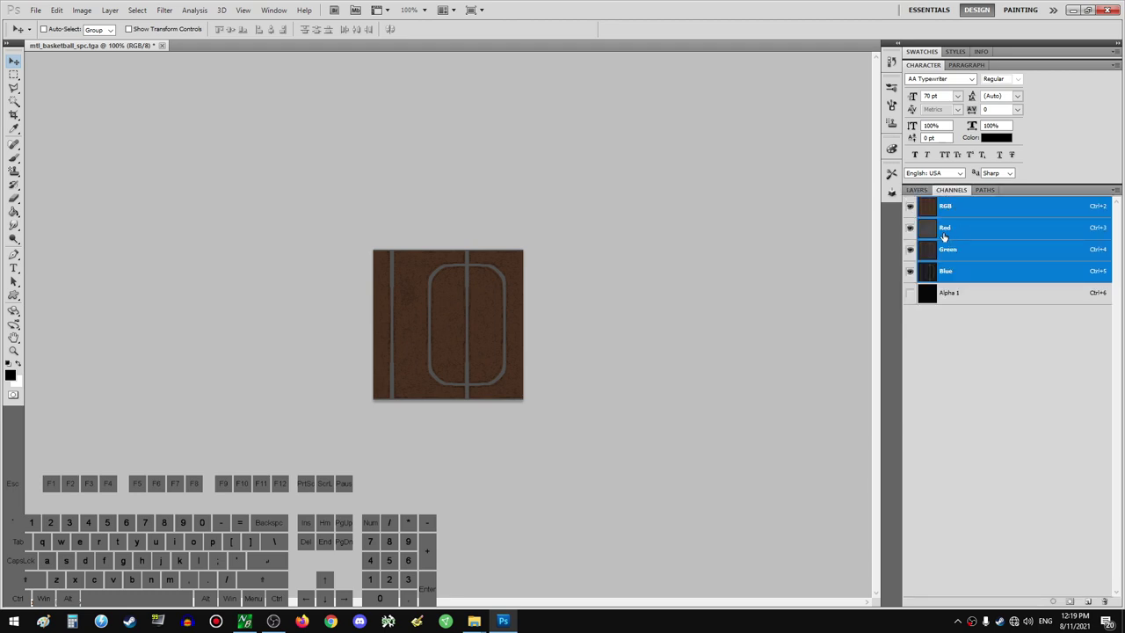
click(949, 298)
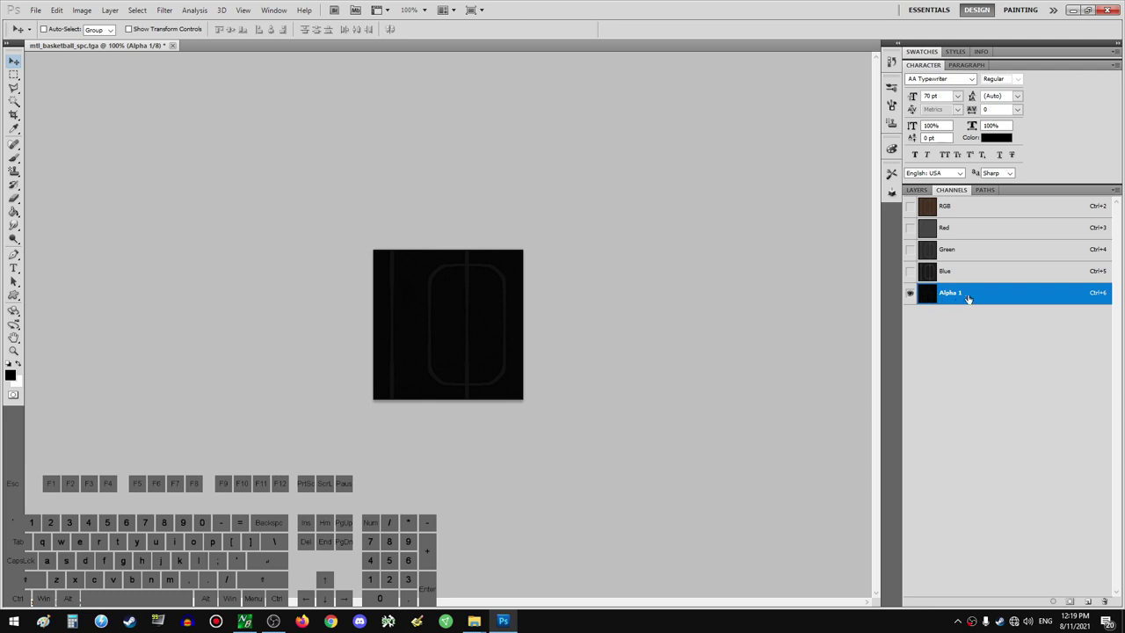
- Copy all of Alpha 1 into the RGB image as Layer 1 and select it
key(ctrl+a)
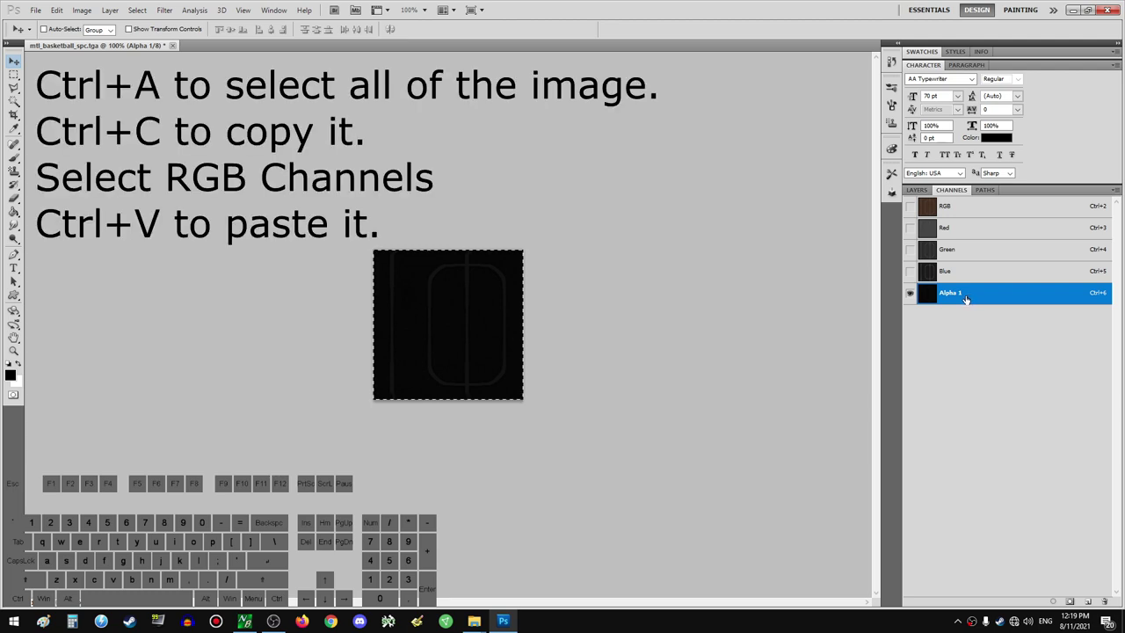
click(947, 208)
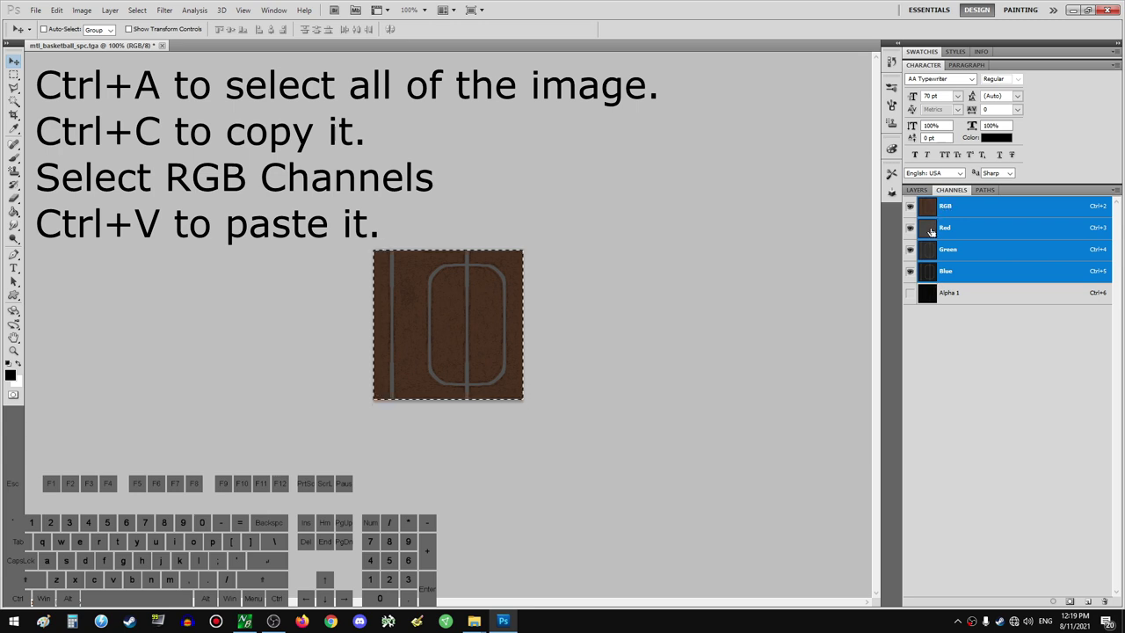
key(ctrl+v)
click(917, 189)
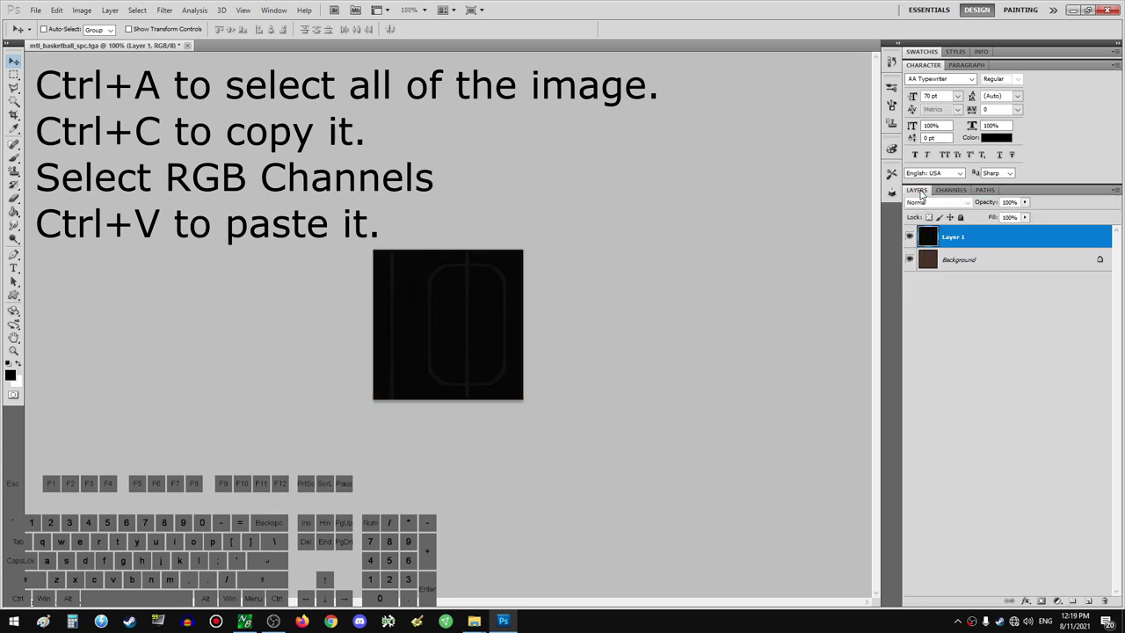
click(947, 239)
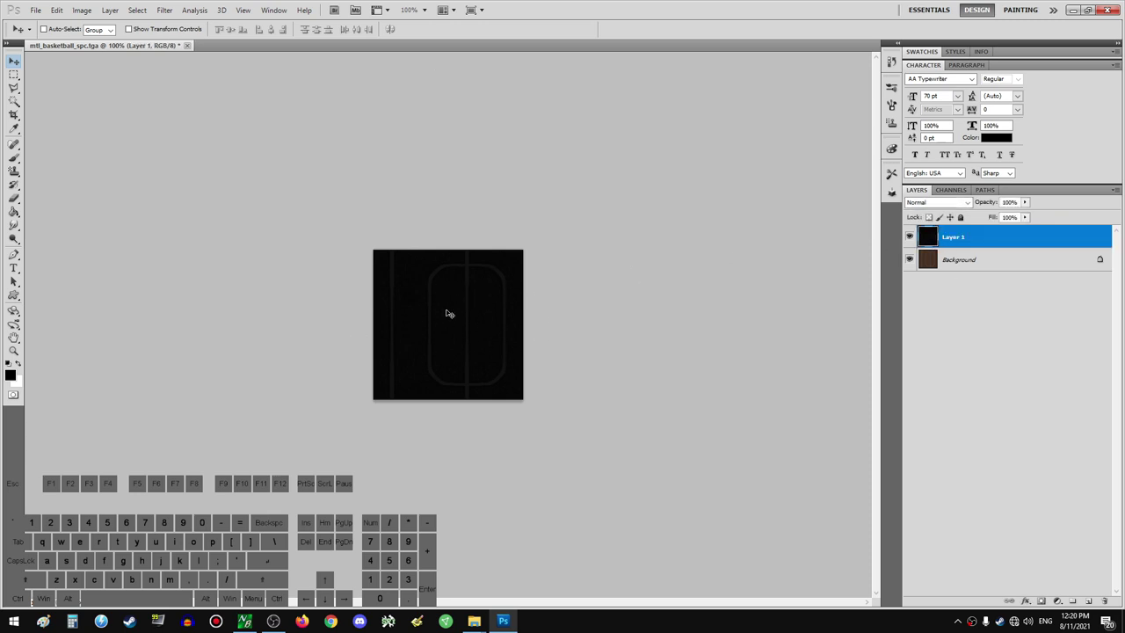
- Save a Targa copy as mtl_basketball_col.tga, then quit Photoshop without saving changes
click(36, 10)
click(79, 187)
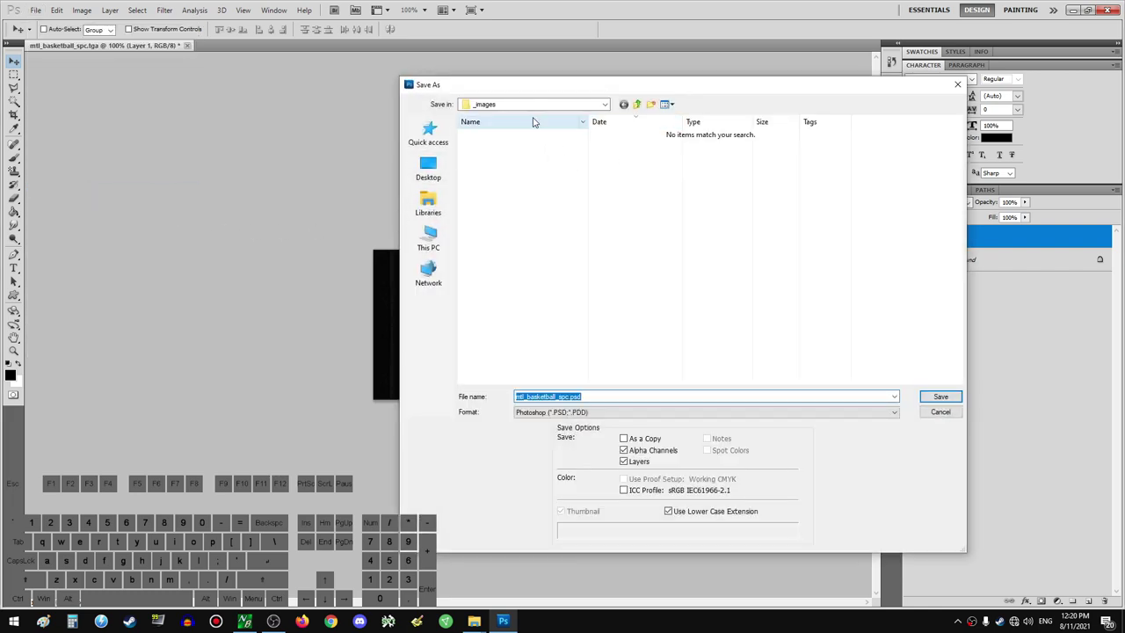
click(565, 411)
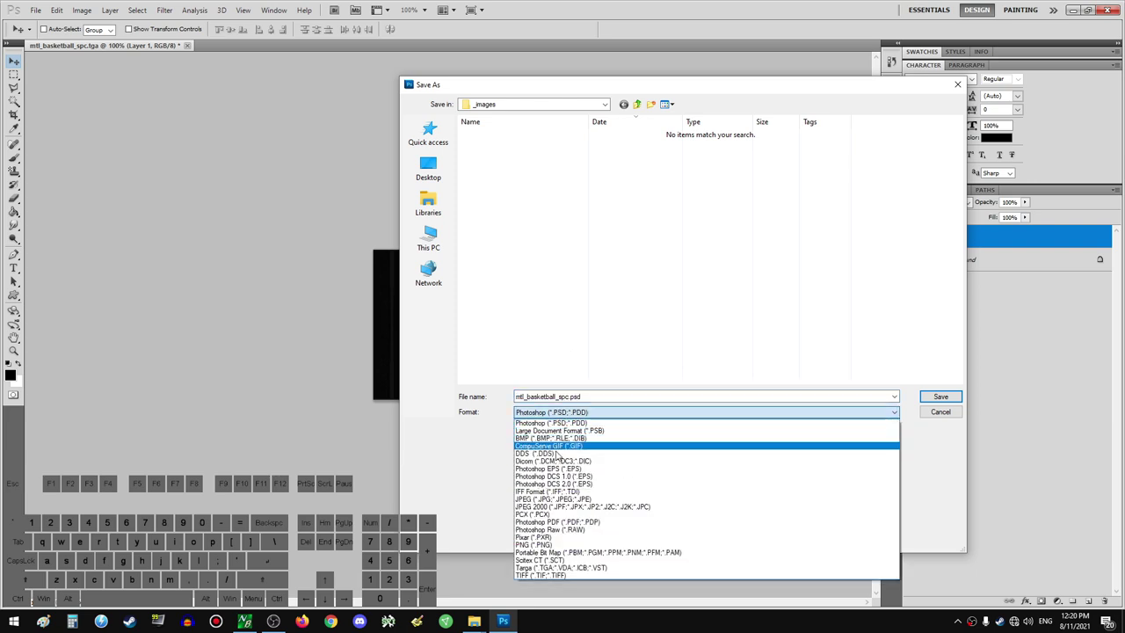
click(542, 566)
click(559, 396)
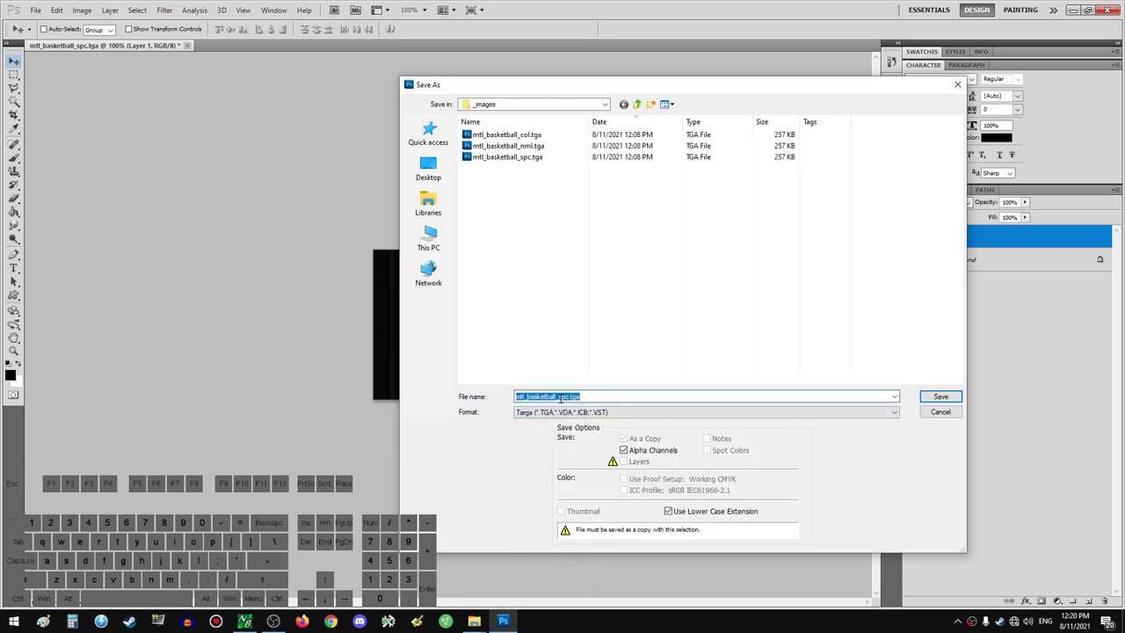
mouse_move(558, 397)
mouse_down()
mouse_move(580, 397)
mouse_move(569, 398)
mouse_up()
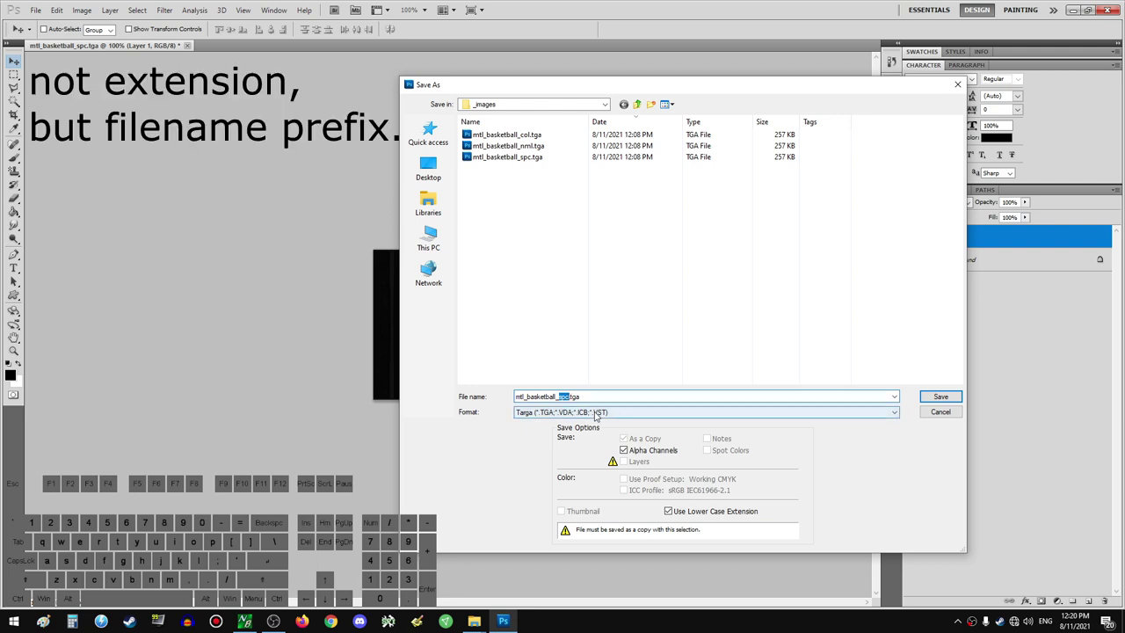
text(col)
key(Return)
key(Return)
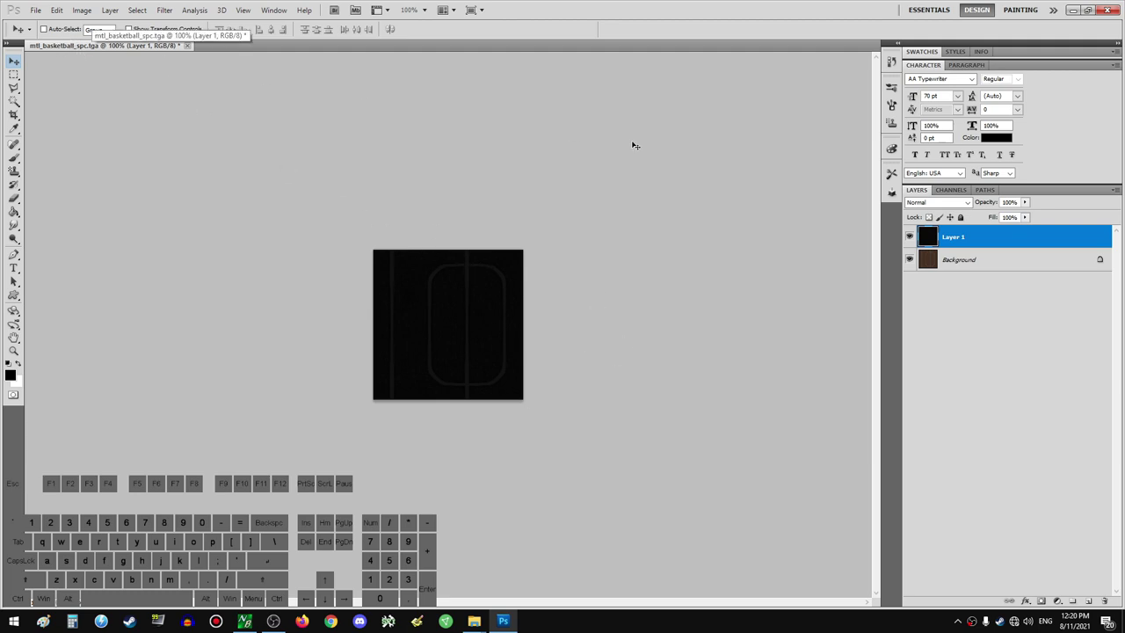
click(1106, 9)
click(566, 236)
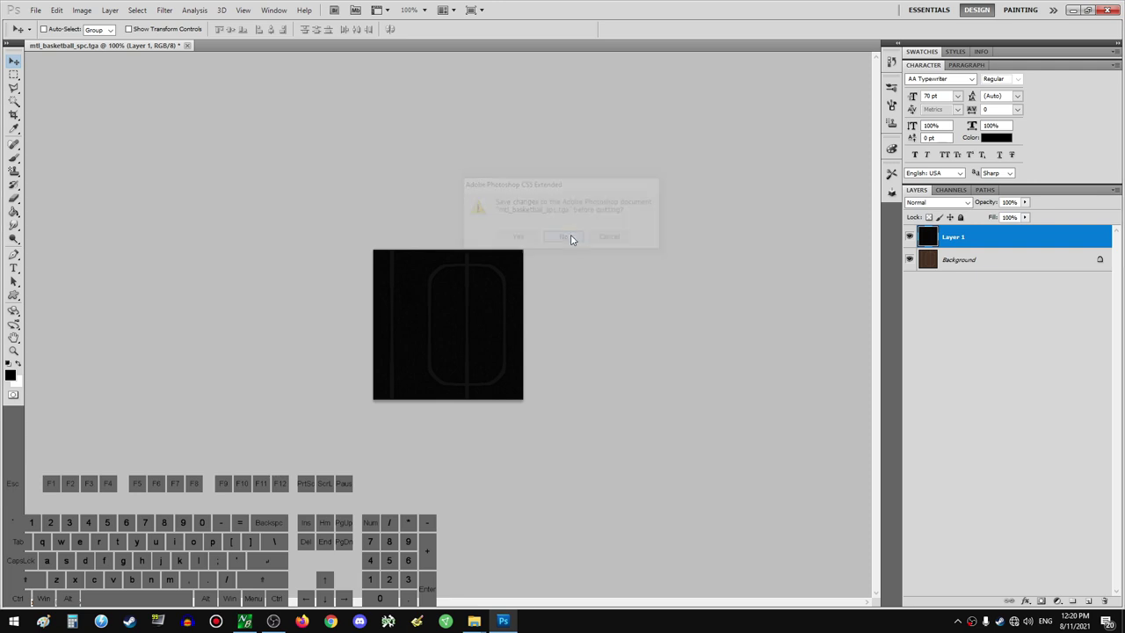